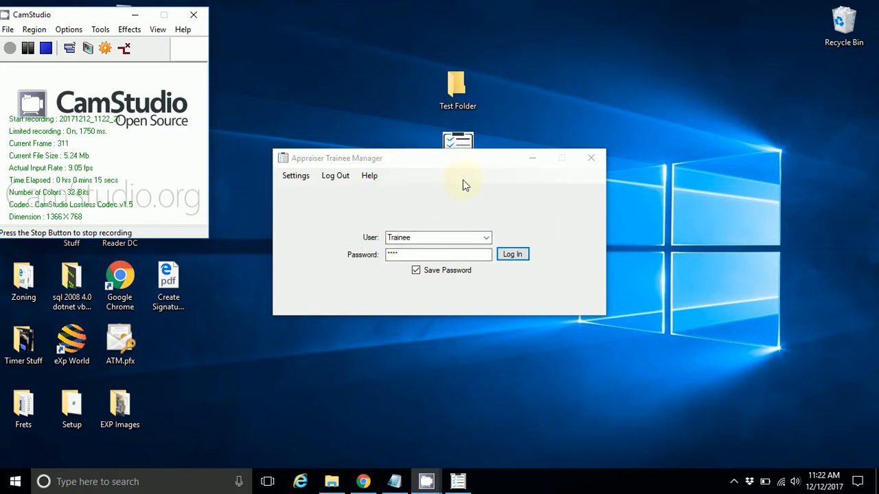
- Log in as the Trainee user with the saved password and start a new appraisal checklist
left_click(515, 260)
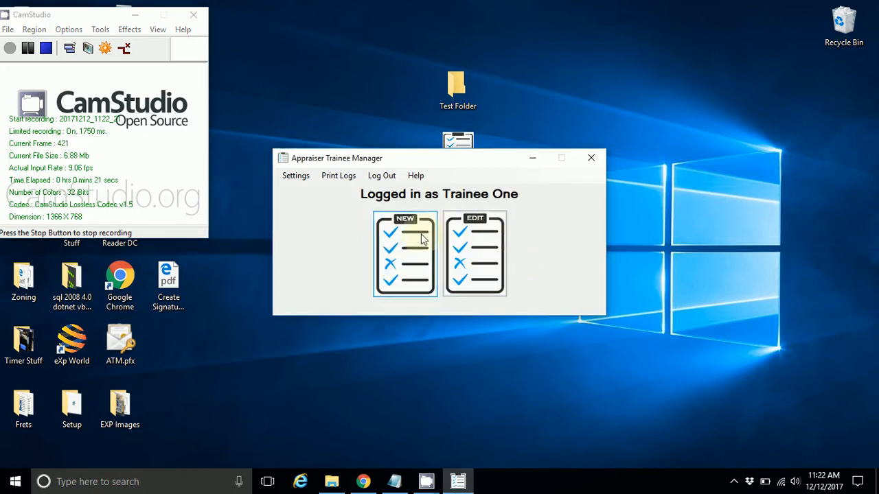
left_click(390, 249)
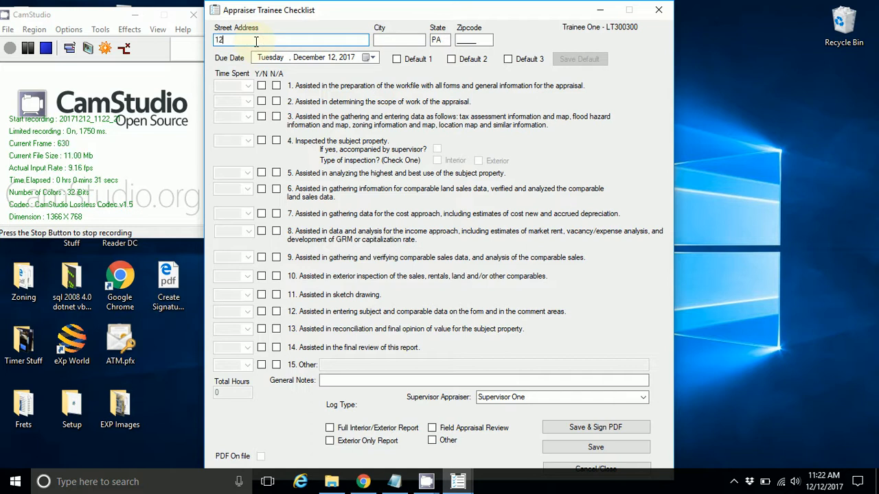
- Enter the property's street address, city and zip code, and set the due date to December 14, 2017
key("Tab")
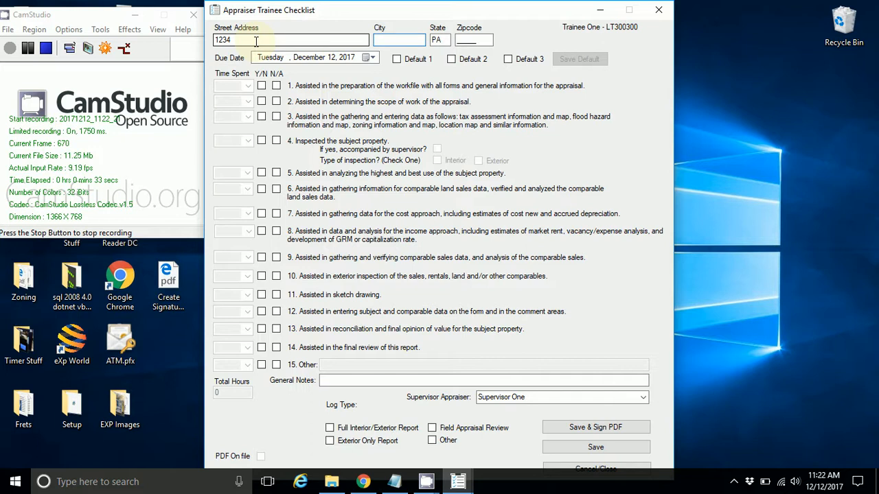
left_click(255, 41)
type("Fifth A")
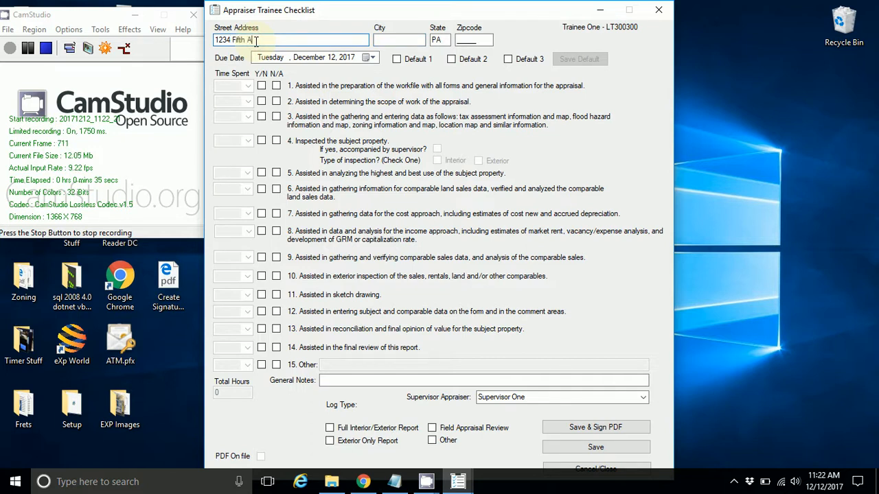
type("ve")
key("Tab")
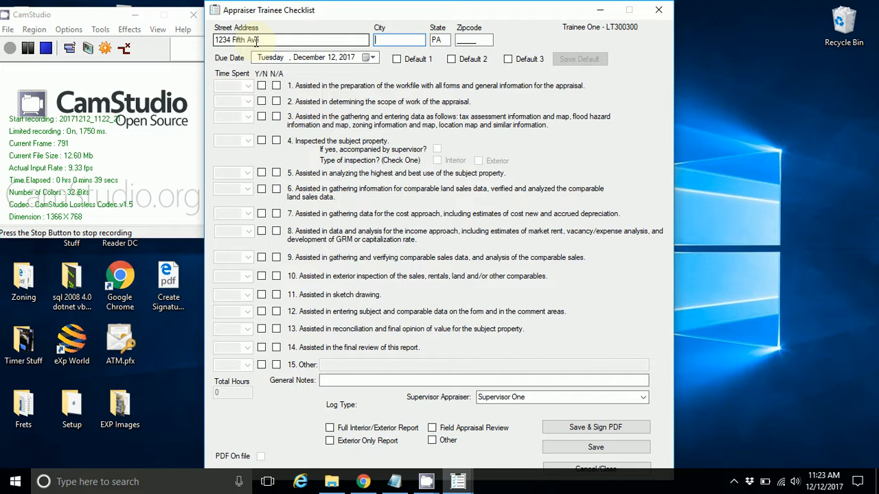
key("Tab")
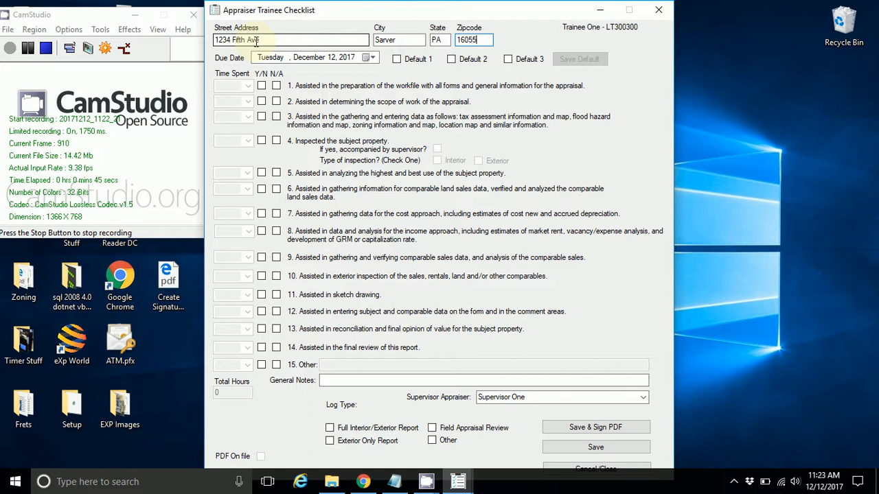
left_click(372, 58)
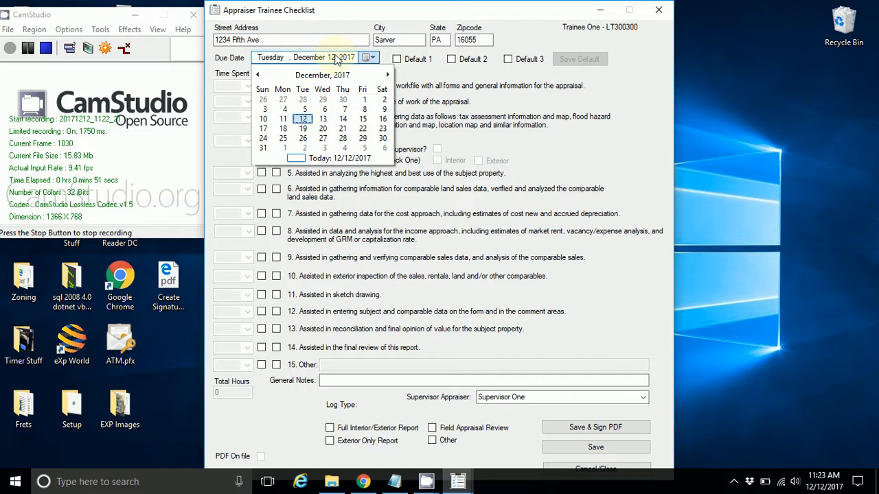
left_click(341, 119)
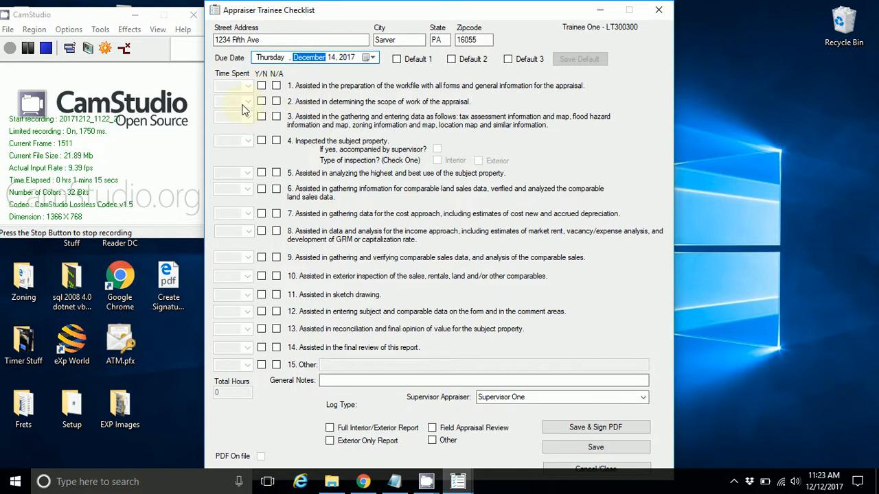
- Switch between the Default 1 and Default 3 presets to compare the checklist entries each one loads
left_click(397, 60)
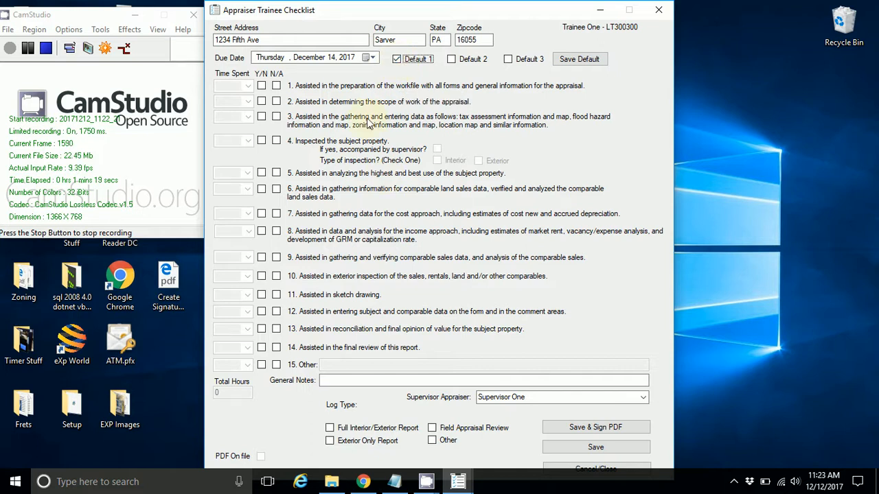
left_click(508, 59)
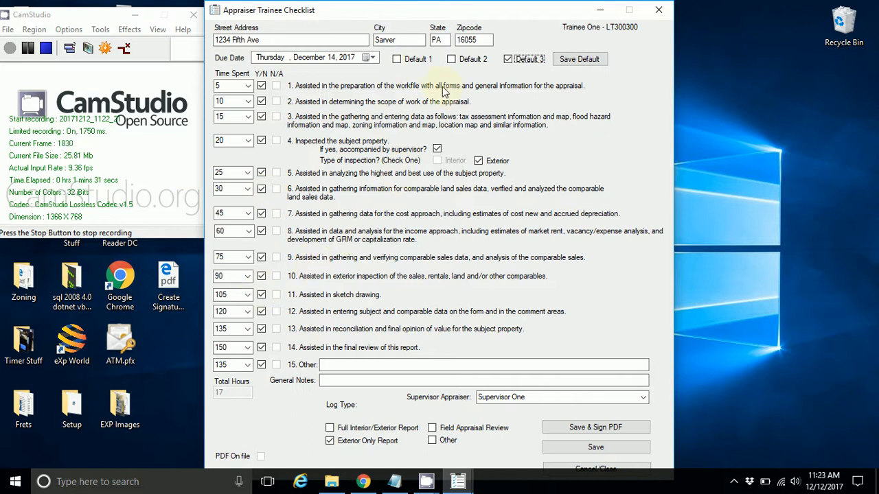
left_click(396, 59)
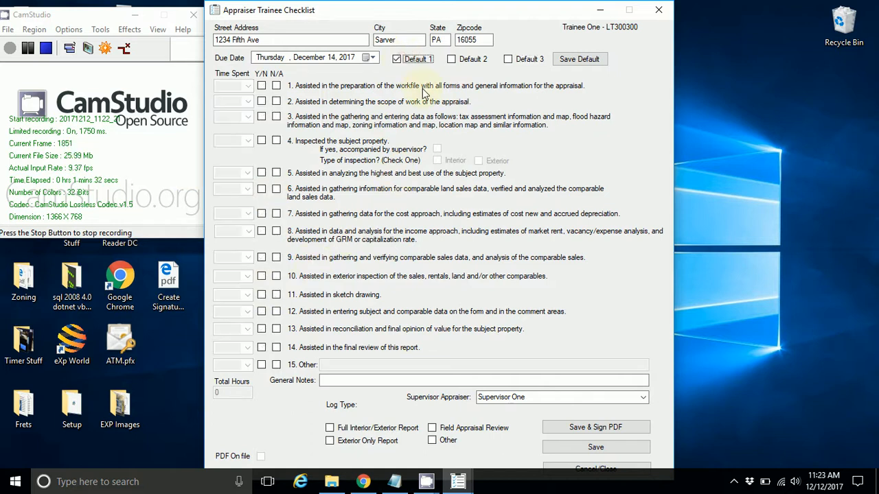
left_click(396, 59)
left_click(508, 61)
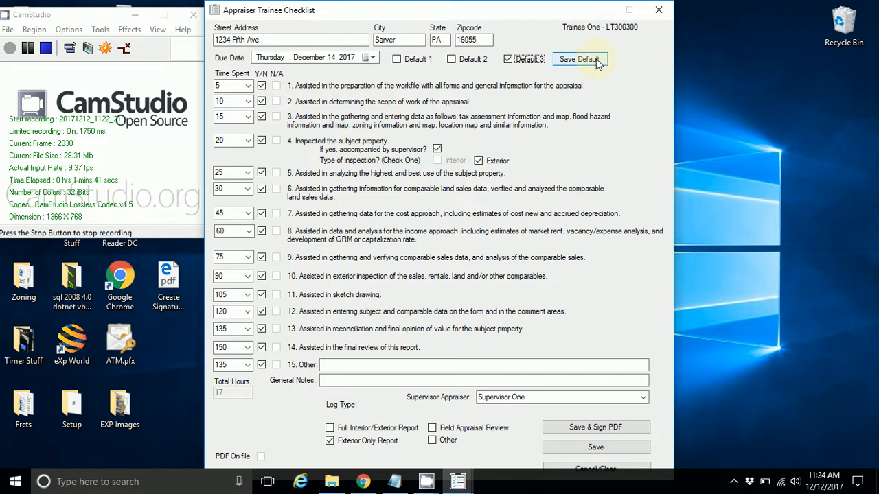
- Under Default 1, mark item 1 with 15 minutes and item 4 as an interior inspection with 60 minutes
left_click(411, 59)
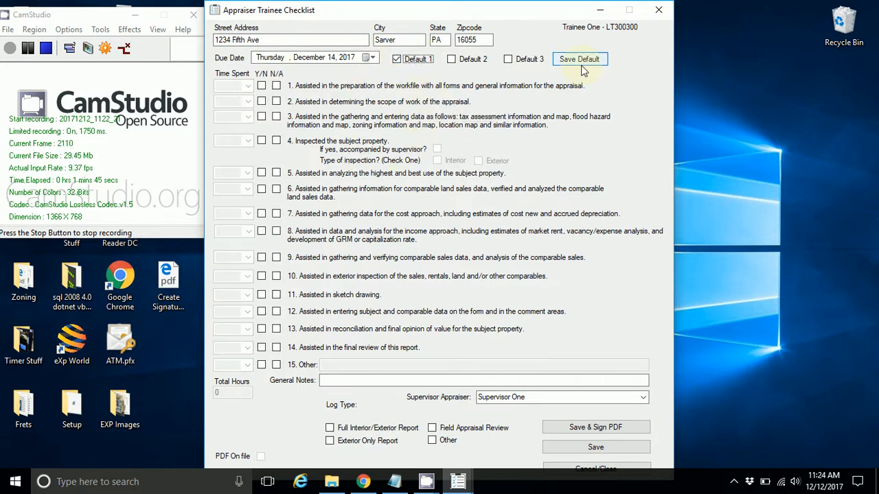
left_click(262, 86)
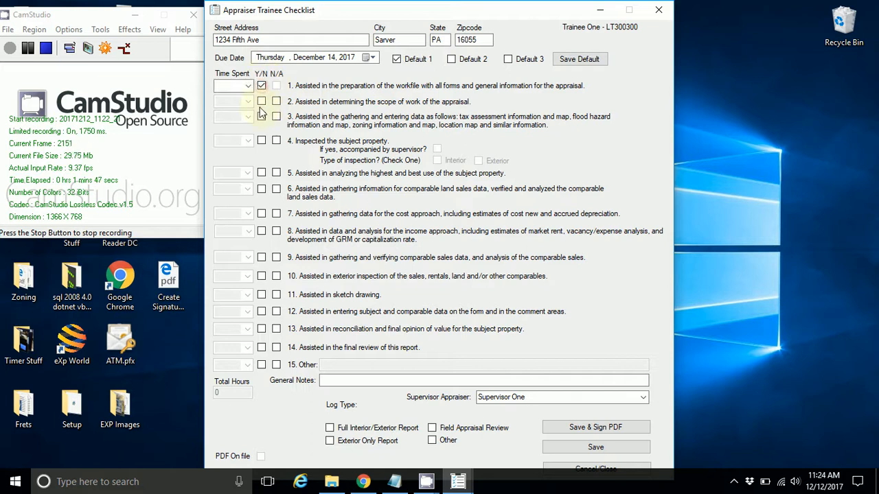
left_click(262, 141)
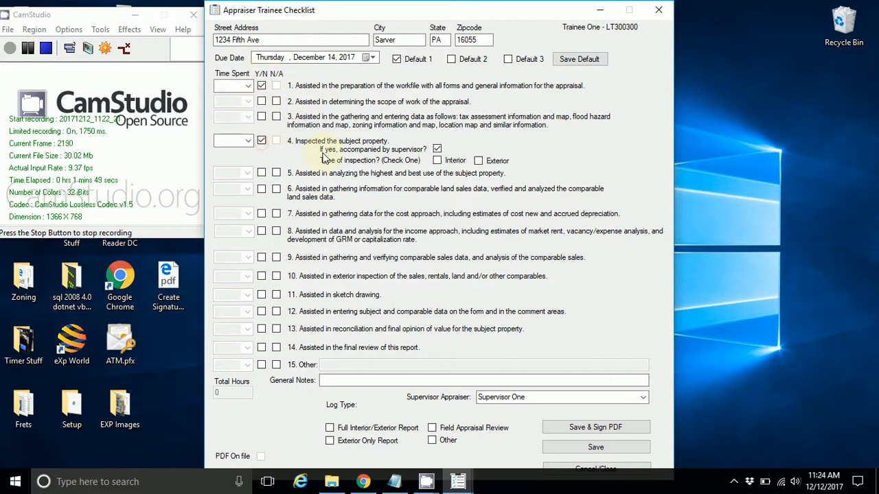
left_click(437, 160)
left_click(251, 142)
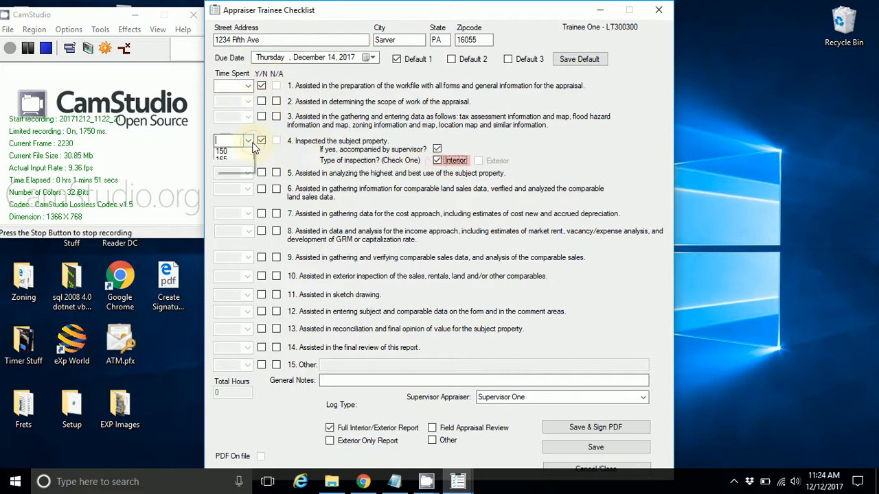
left_click(245, 211)
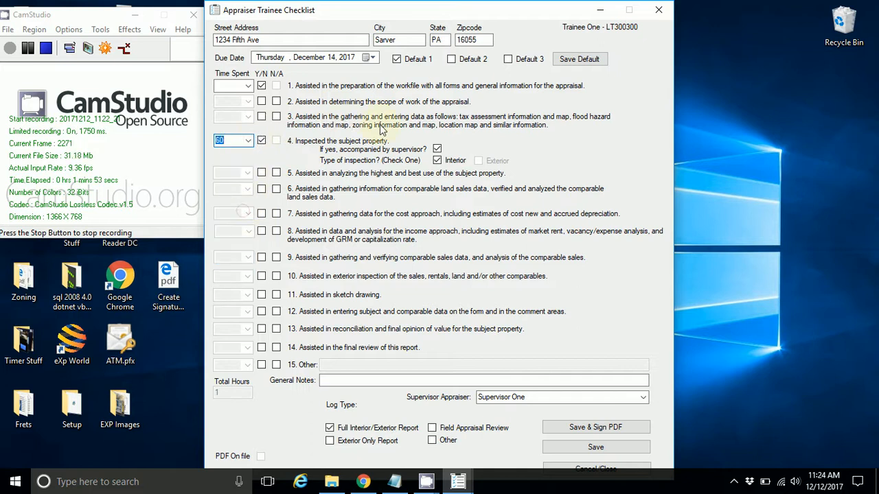
left_click(248, 87)
left_click(237, 114)
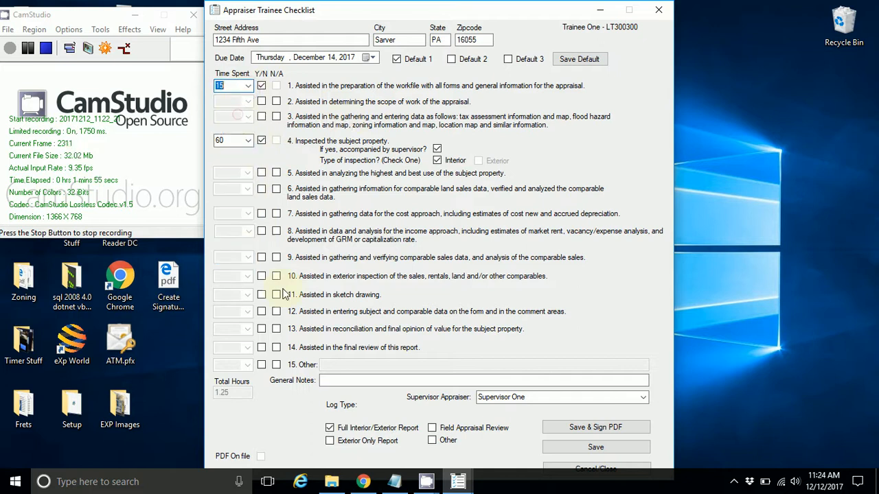
- Mark item 12, data entry on the form, with 45 minutes and save the entries as the Default 1 preset
left_click(262, 311)
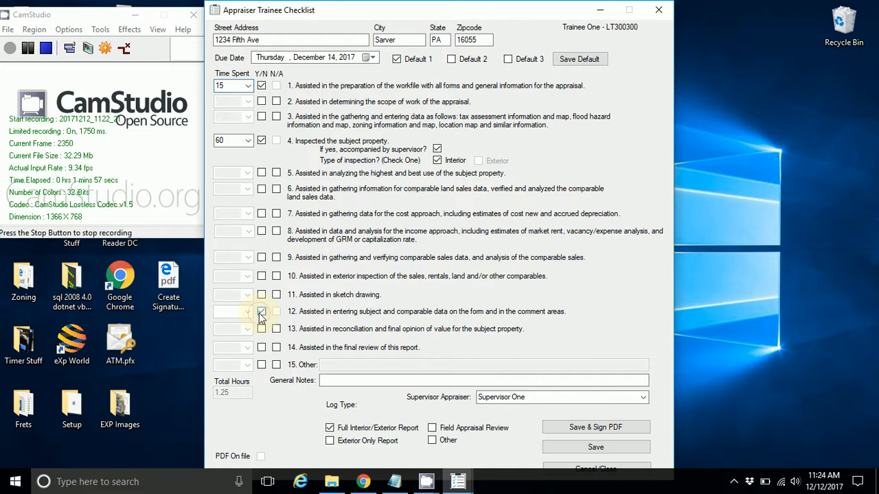
left_click(227, 313)
left_click(239, 375)
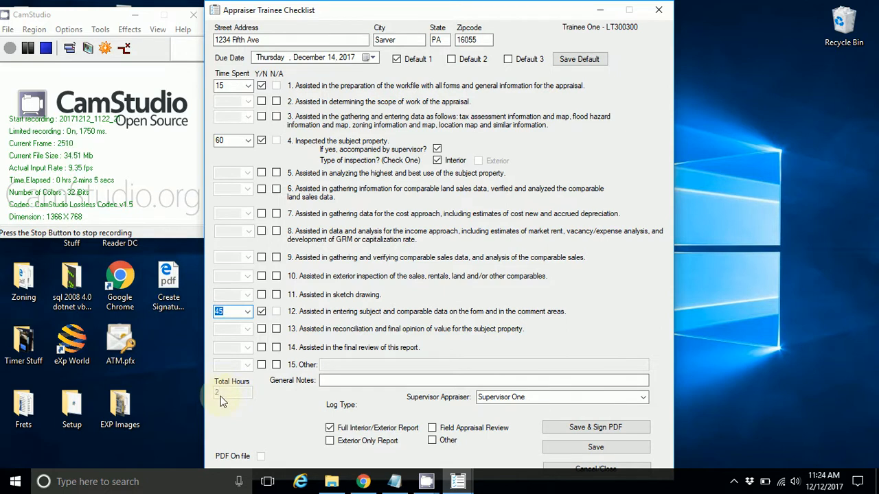
left_click(580, 59)
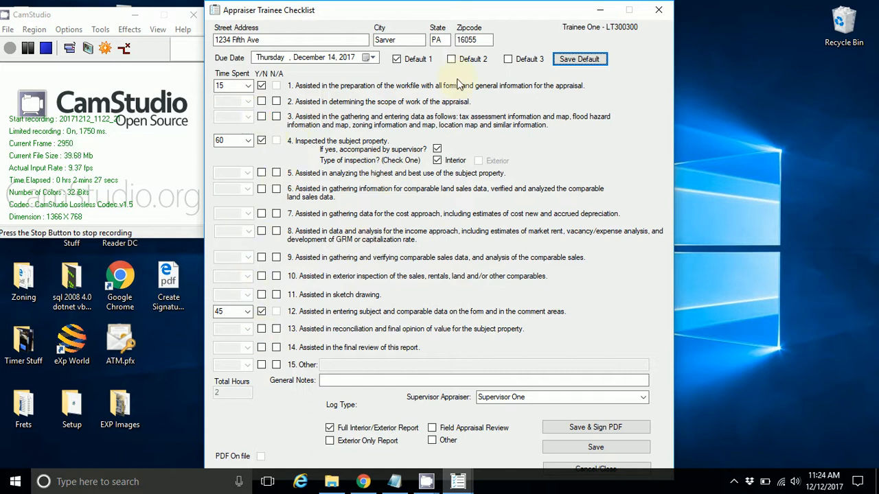
- Clear and reload the Default 1 preset, and set item 12's time spent to 60 minutes
left_click(396, 61)
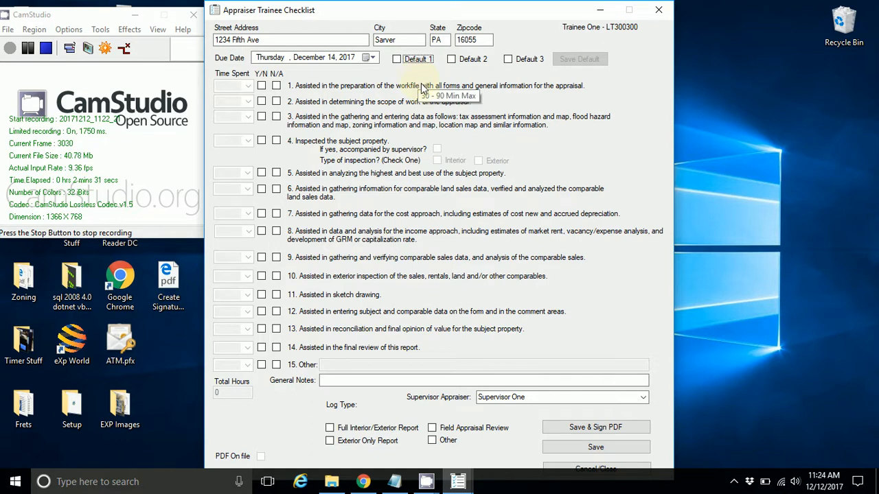
left_click(397, 60)
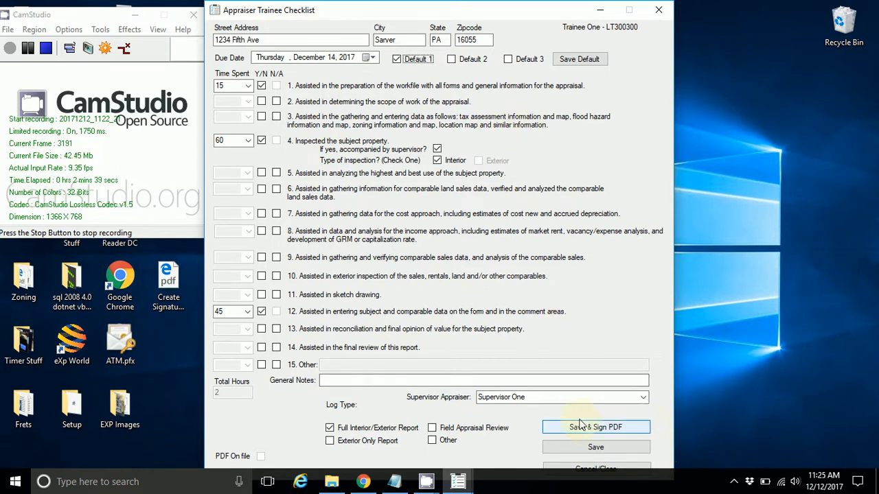
left_click(248, 311)
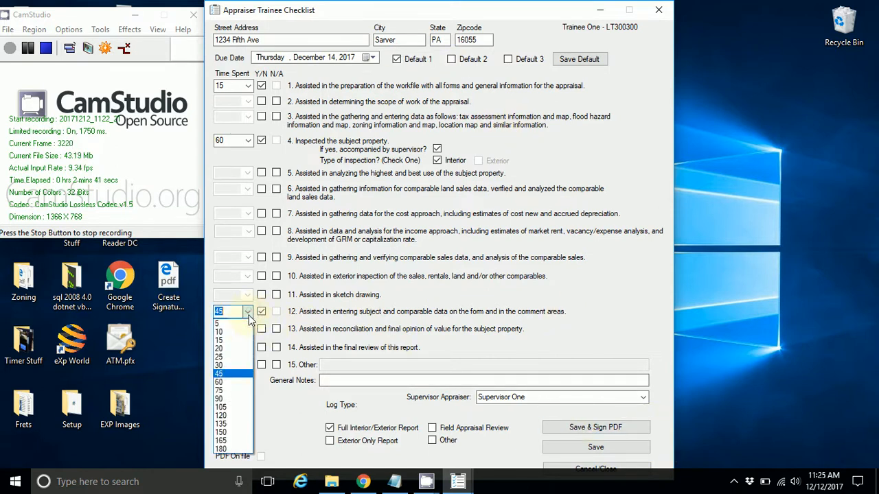
left_click(226, 382)
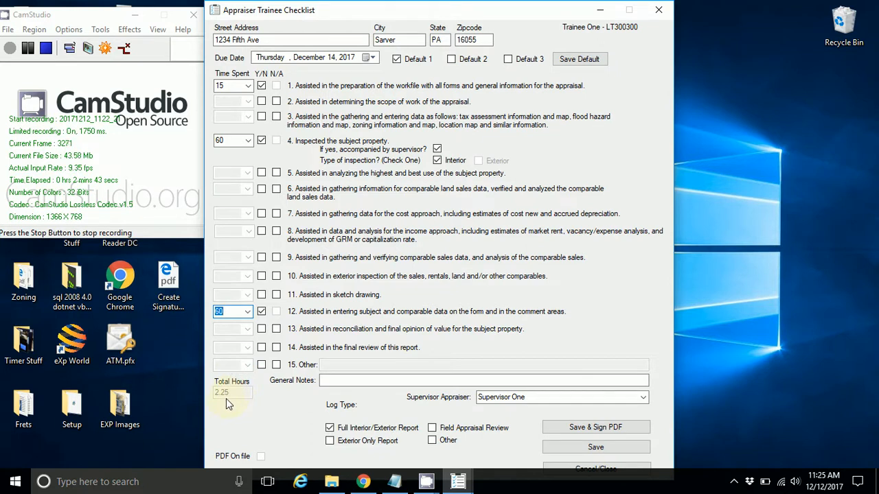
- Try to save and sign the checklist PDF, and set item 4's time spent to 45 minutes
left_click(627, 430)
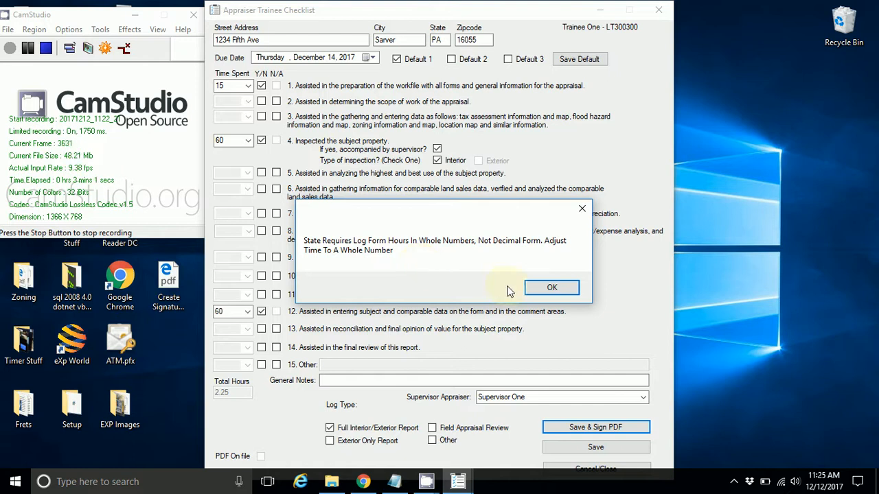
left_click(552, 287)
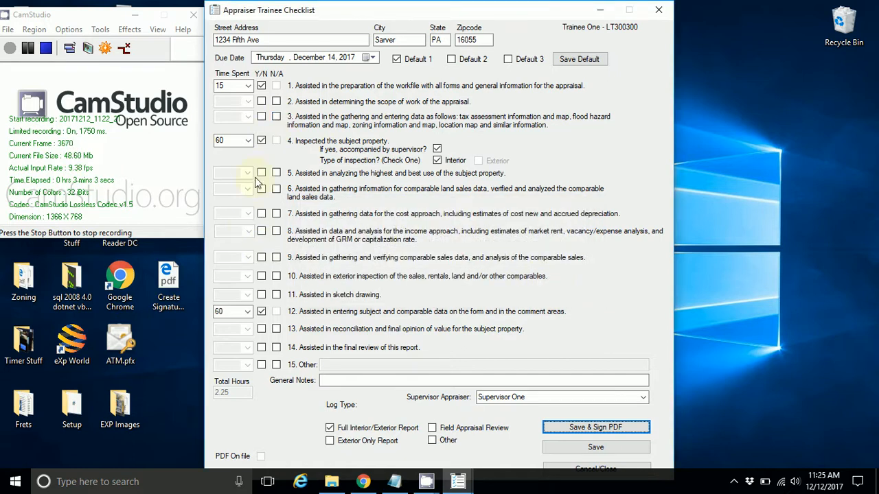
scroll(239, 141, "down", 1)
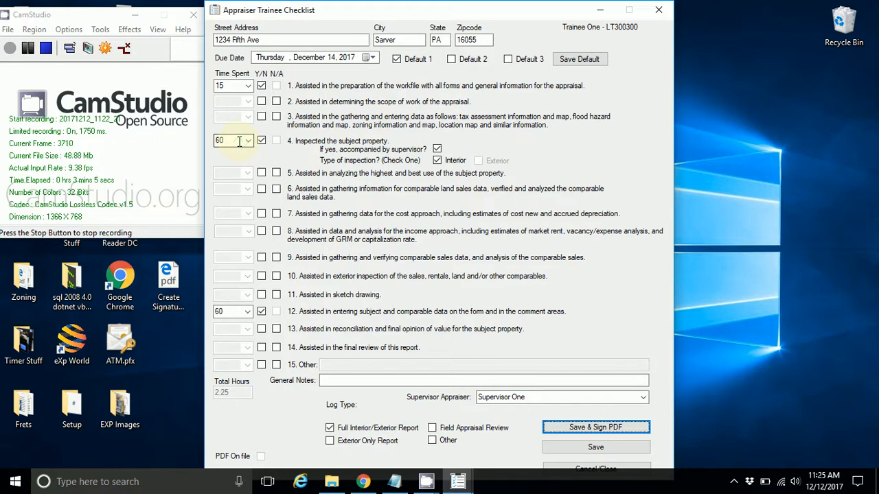
scroll(239, 141, "up", 1)
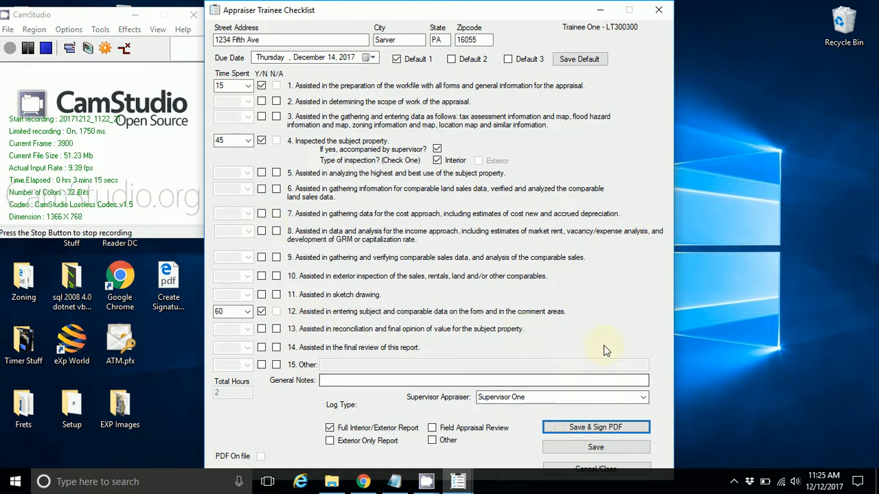
- Unmark item 4 and switch the log type through Exterior Only Report and Full Interior/Exterior Report to Field Appraisal Review
left_click(260, 141)
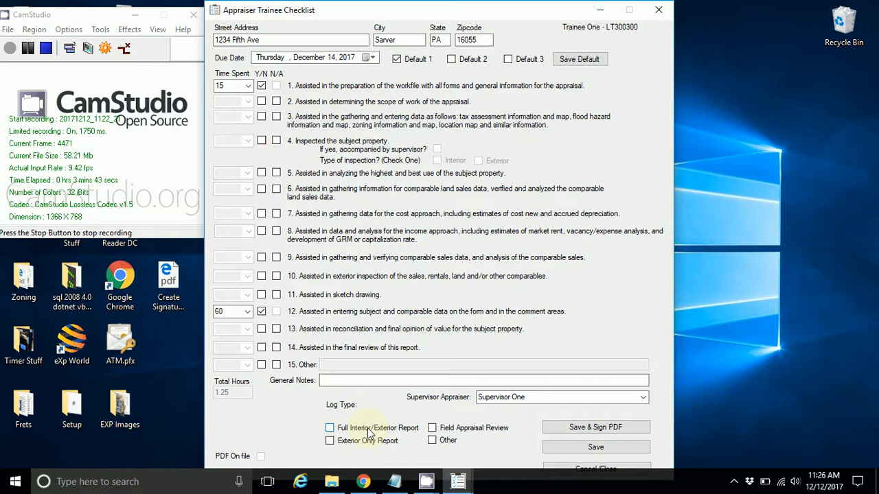
left_click(354, 443)
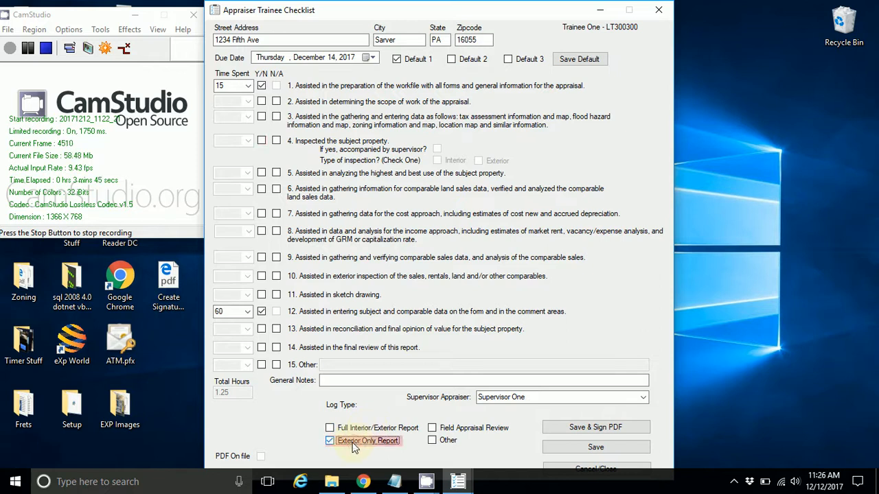
left_click(357, 430)
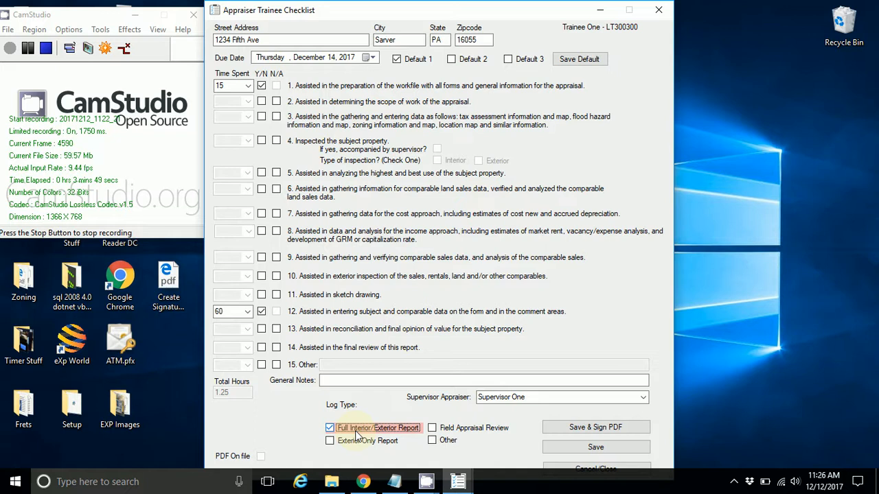
left_click(487, 430)
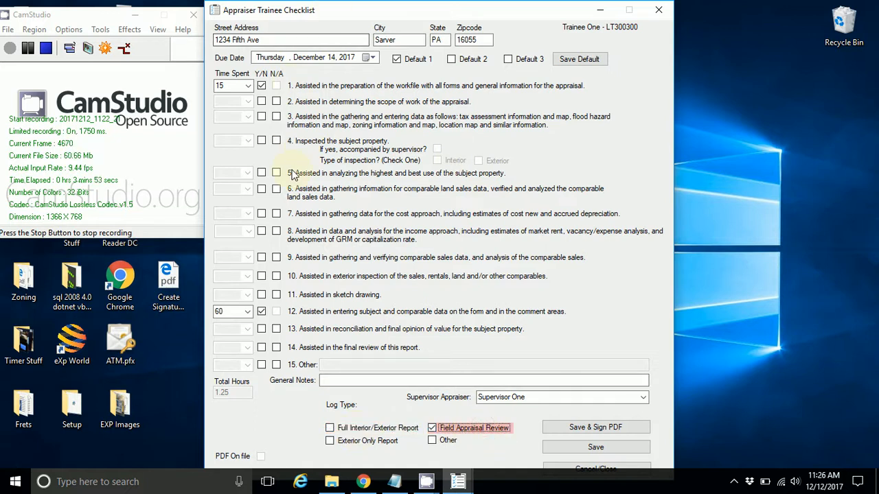
- Mark item 4 again and reload the saved Default 1 preset into the checklist
left_click(261, 140)
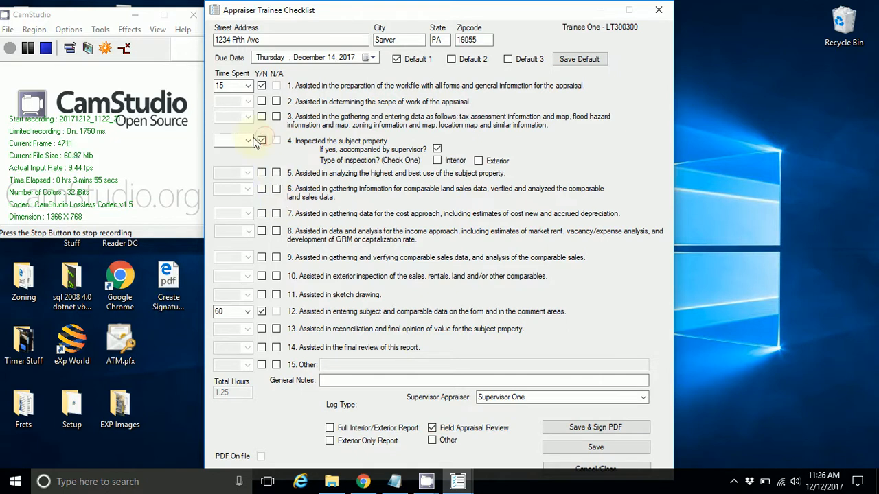
left_click(397, 60)
left_click(397, 60)
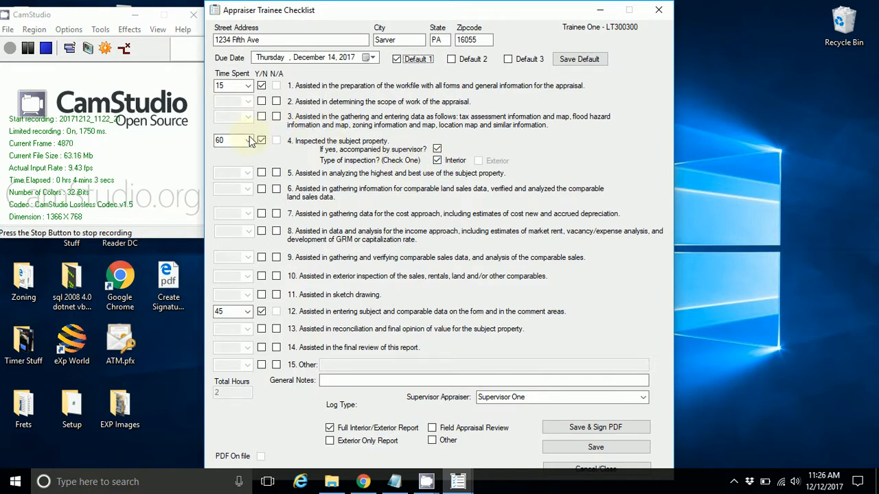
- Unmark the interior inspection type under item 4 and mark it again
left_click(443, 160)
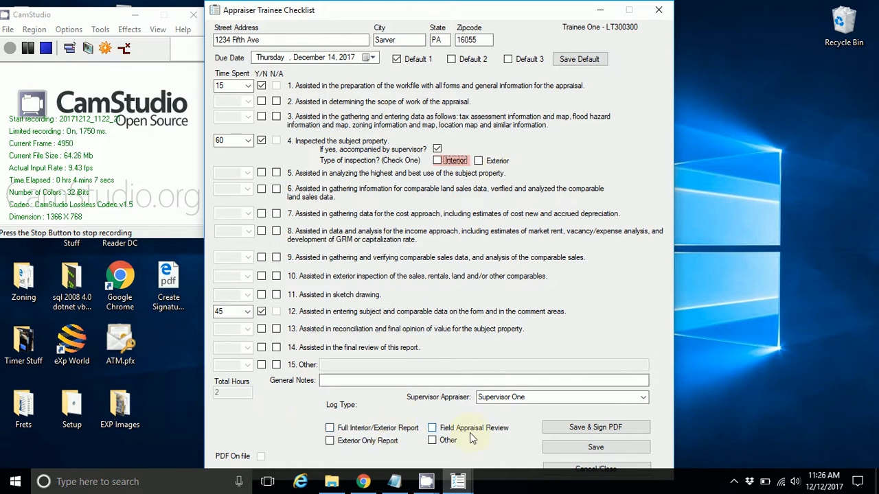
left_click(438, 160)
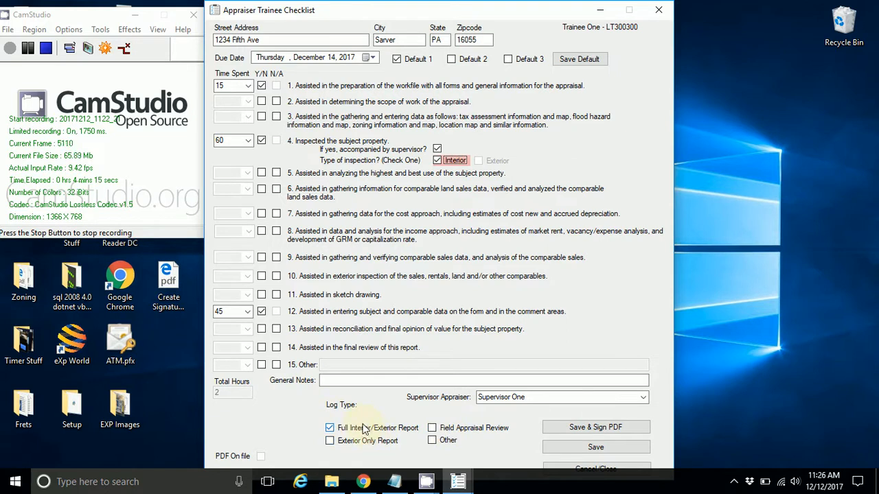
- Keep Supervisor One as the supervisor appraiser, and save and sign the checklist PDF
left_click(543, 397)
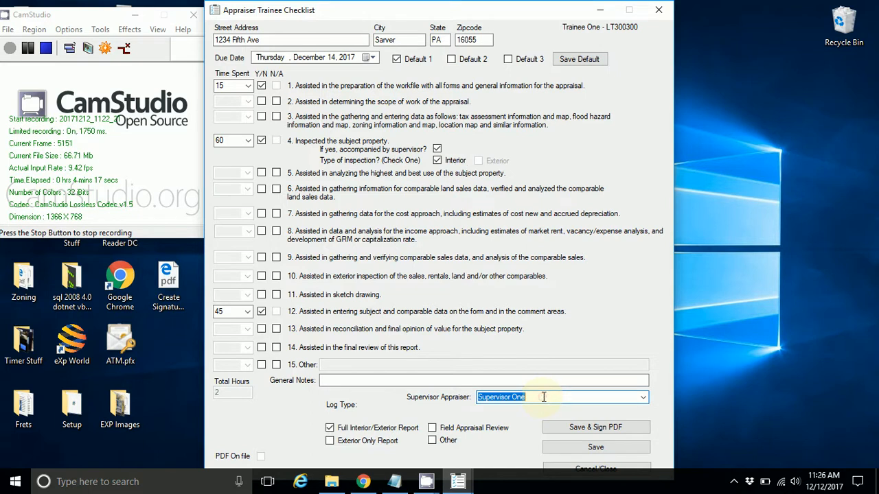
left_click(642, 399)
left_click(640, 398)
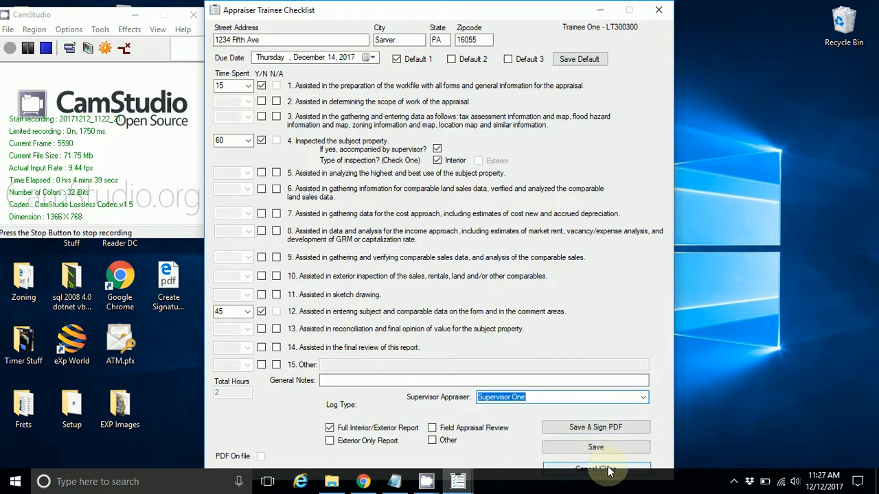
left_click(588, 430)
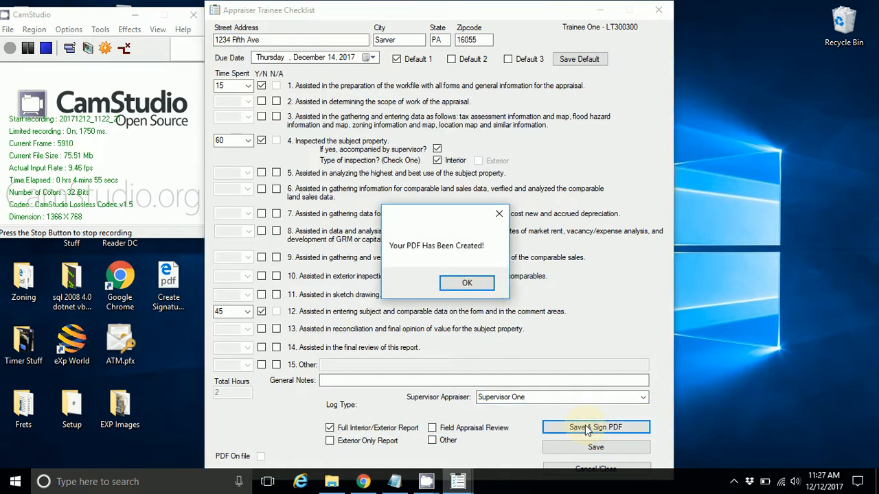
left_click(481, 284)
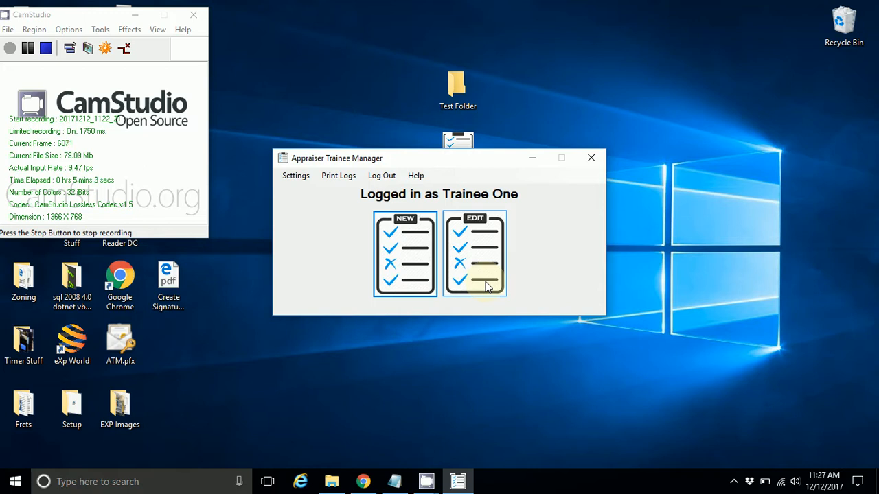
- Open the list of existing checklists and view the PDF of the checklist due 12/14/2017
left_click(484, 252)
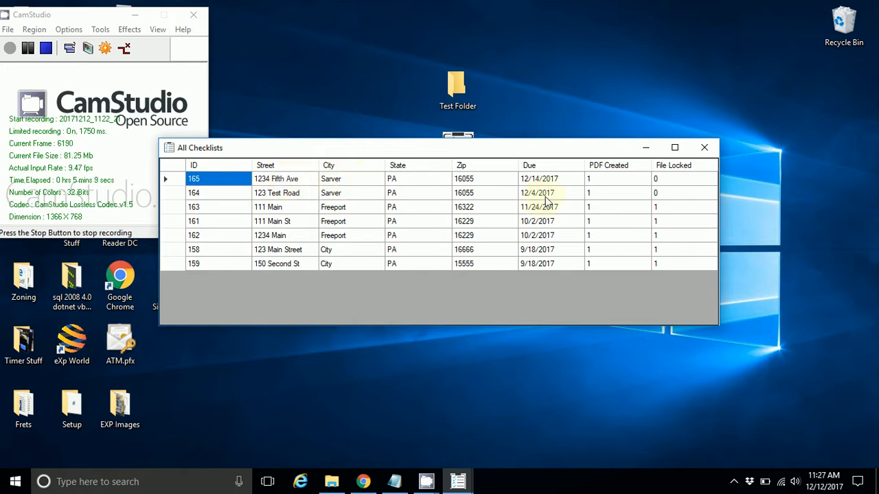
left_click(594, 179)
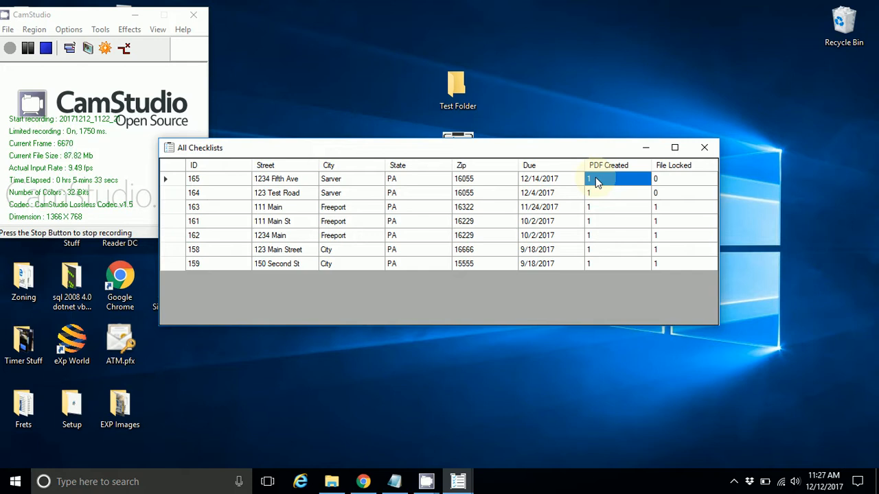
left_click(281, 180)
right_click(371, 185)
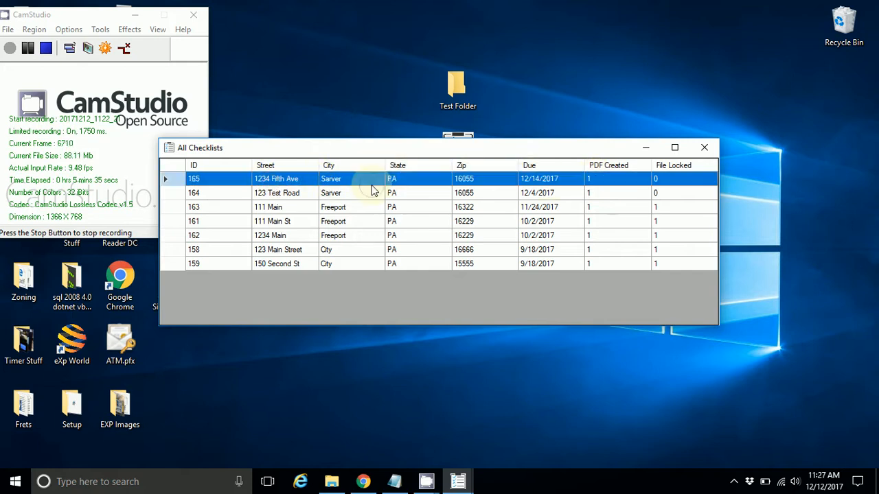
left_click(450, 228)
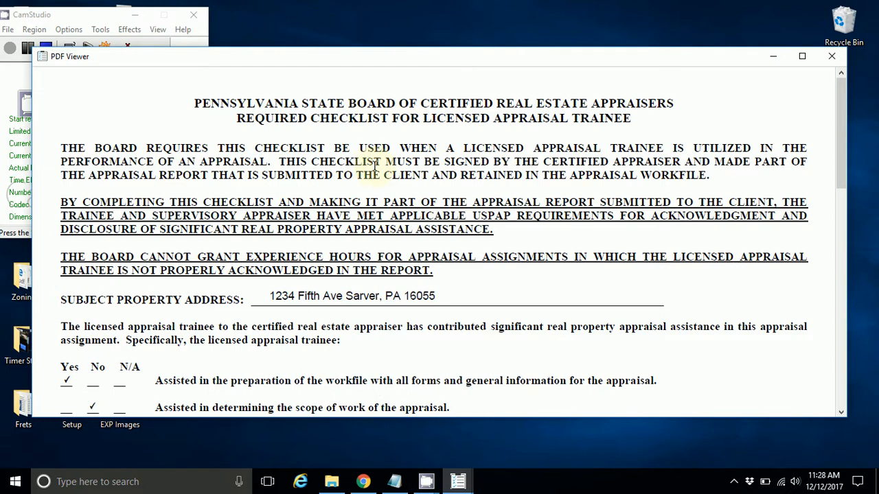
- Examine the checklist PDF's task answers, trainee signature and name line, and supervisor signature block, and close the viewer
scroll(381, 171, "down", 4)
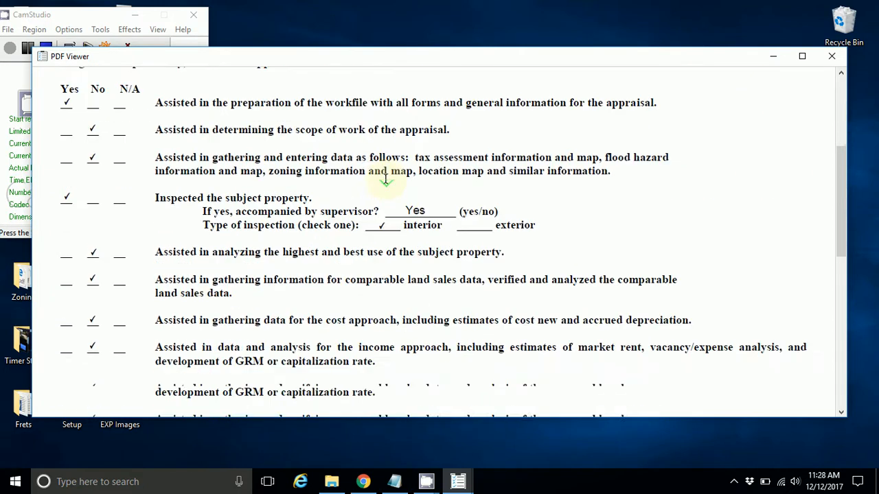
scroll(244, 148, "down", 5)
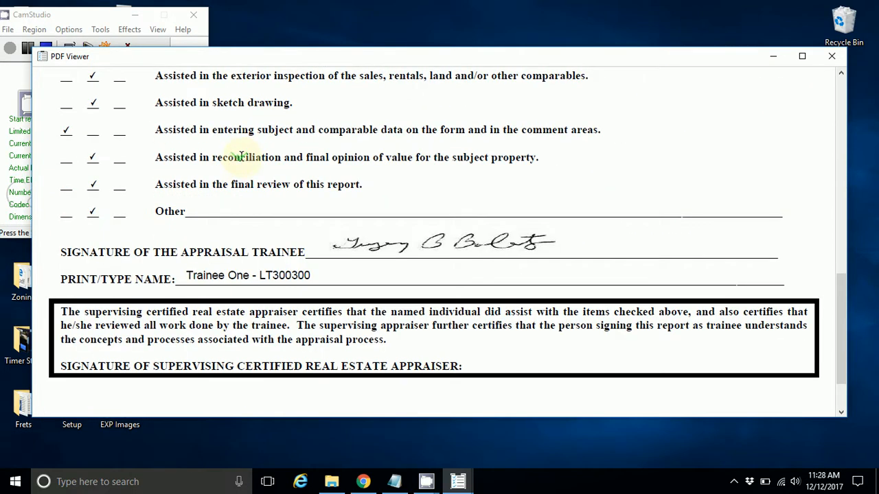
scroll(251, 180, "down", 1)
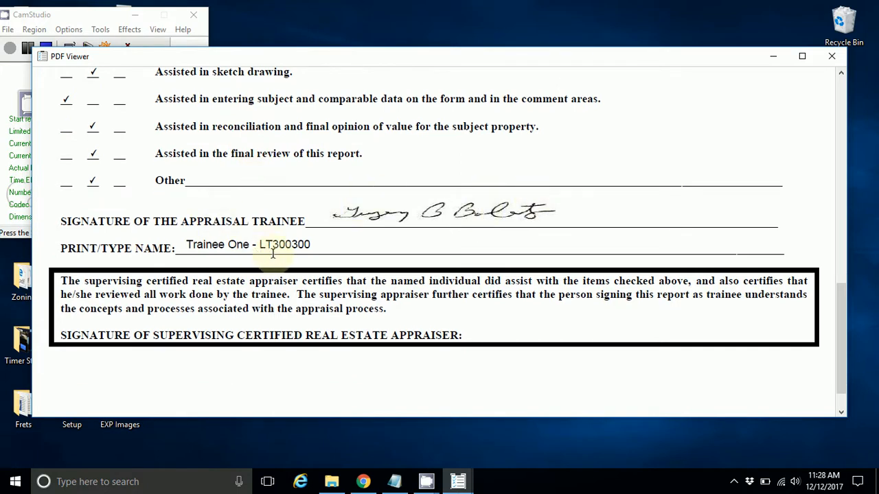
left_click_drag(264, 246, 342, 270)
scroll(342, 270, "down", 1)
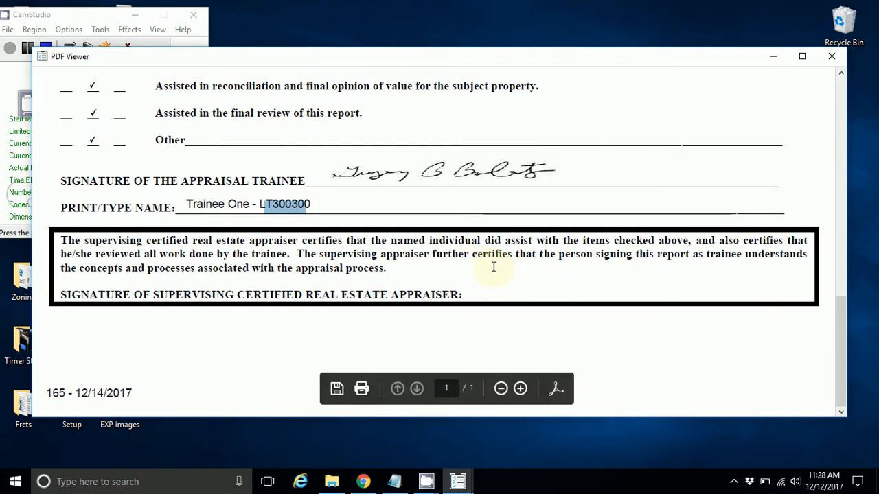
scroll(492, 267, "up", 1)
scroll(494, 261, "up", 10)
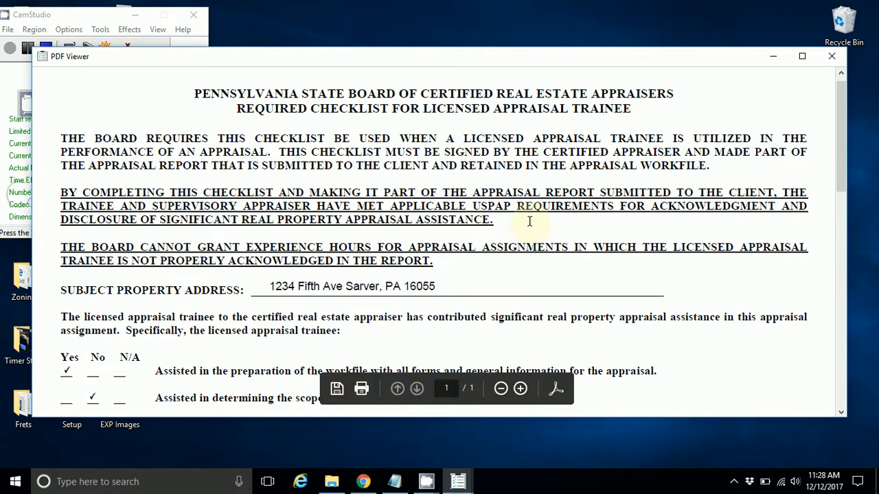
left_click(831, 56)
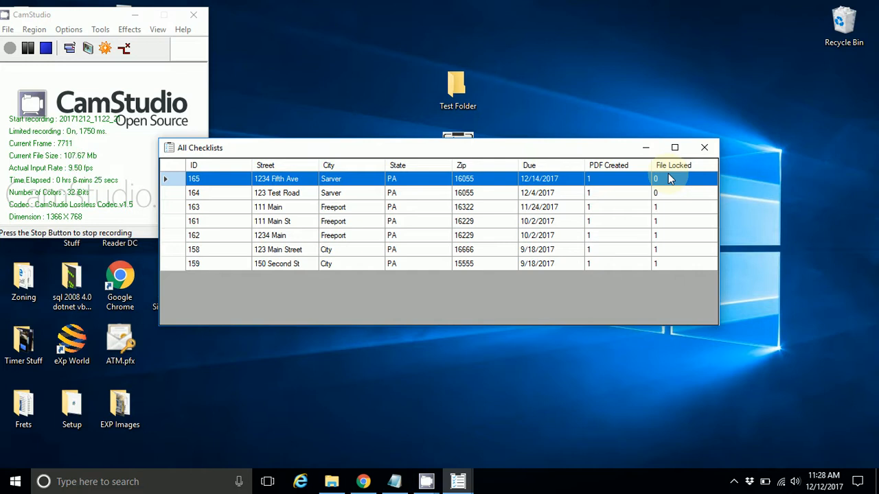
- View the PDF of the locked checklist due 11/24/2017, examine its supervisor signature and property details, and close it
left_click(675, 203)
left_click(443, 210)
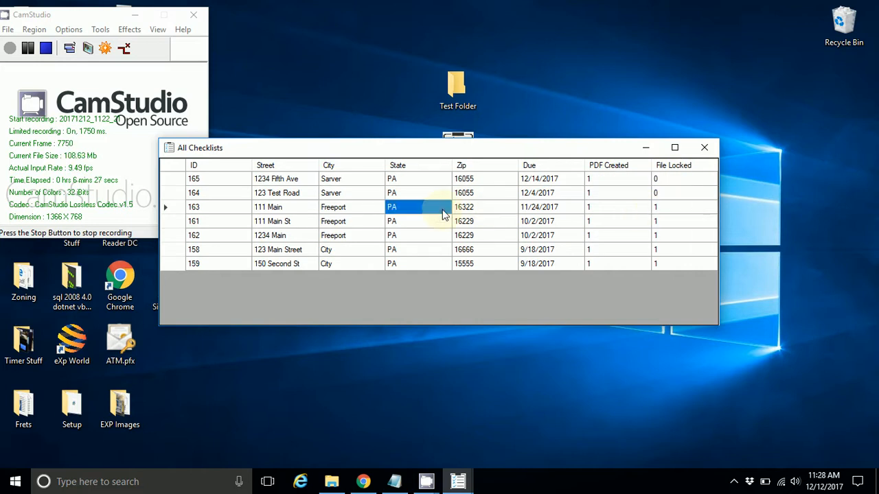
right_click(442, 210)
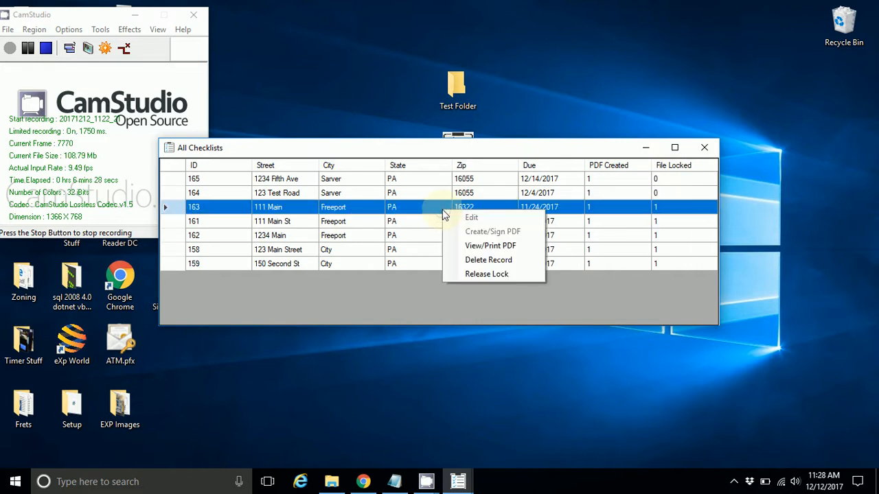
left_click(489, 246)
scroll(526, 157, "down", 10)
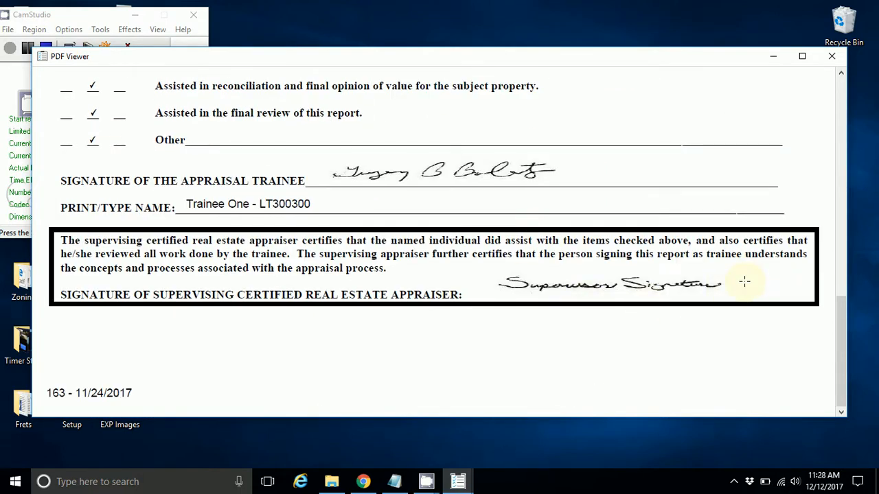
scroll(491, 244, "up", 8)
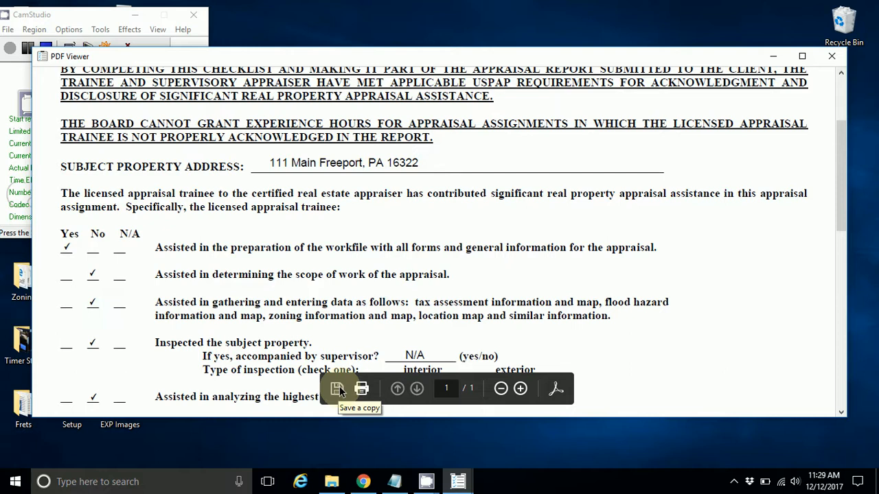
left_click(834, 56)
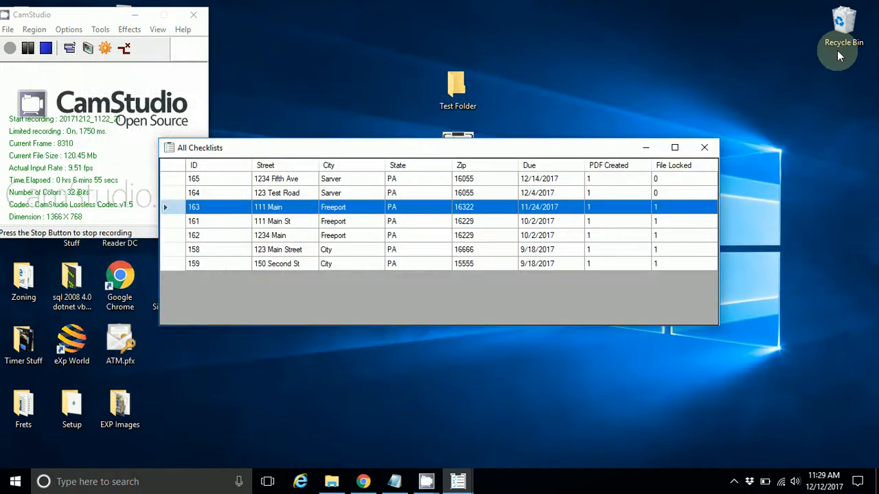